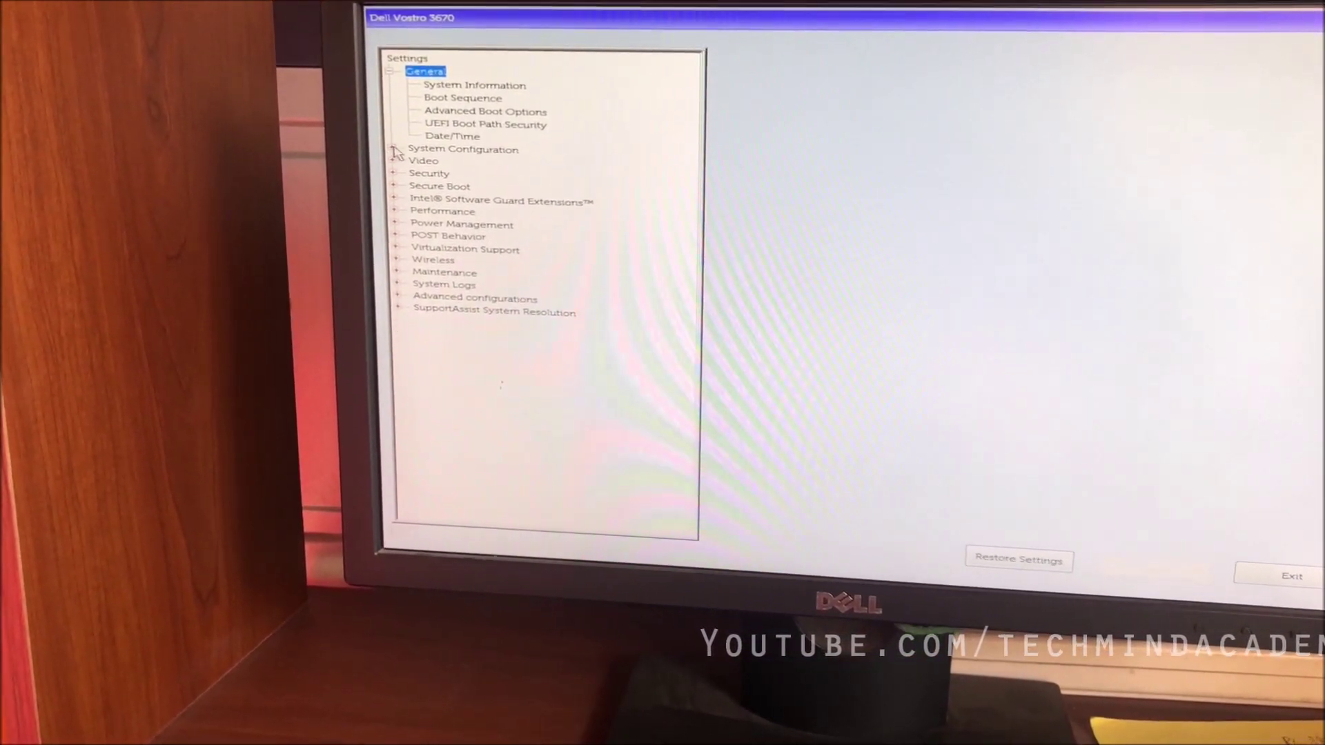
# Step: Open the System Configuration SATA Operation page, currently set to RAID On
pyautogui.click(469, 175)
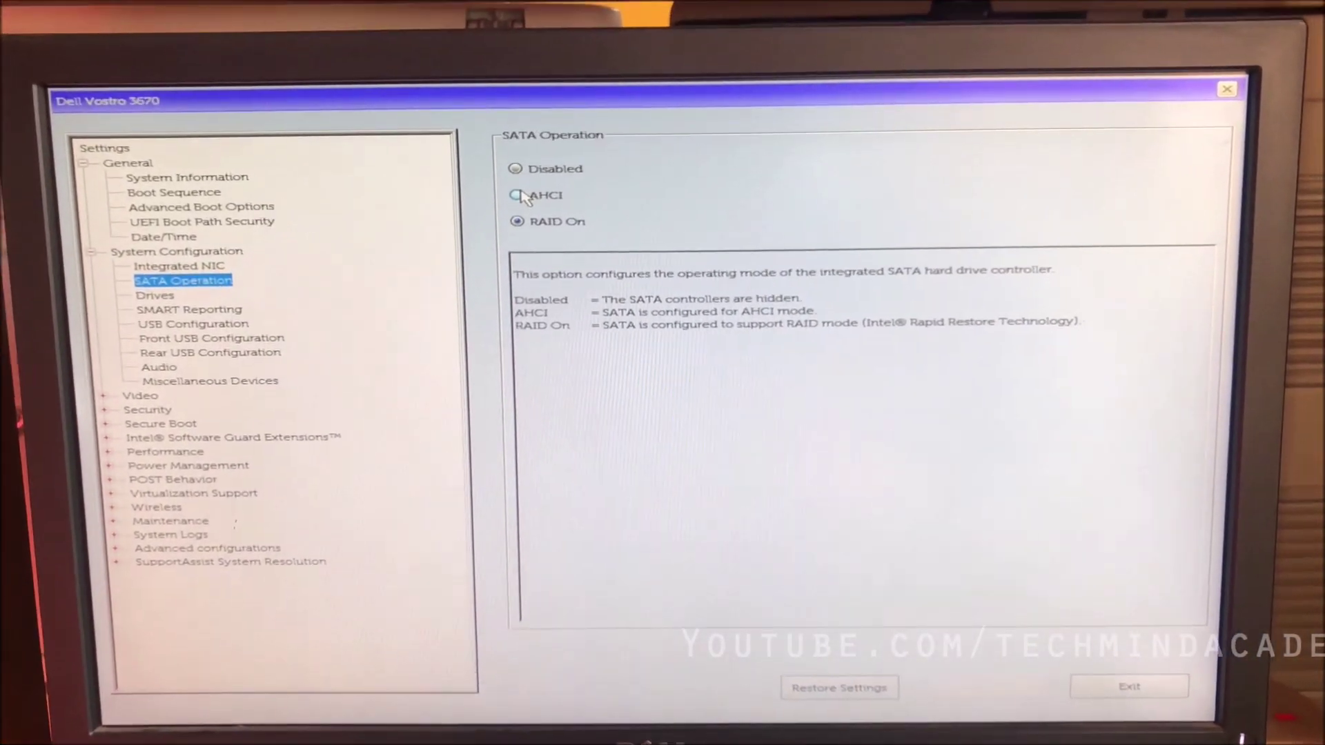
# Step: Set SATA Operation to AHCI, accept the mode-change warning, and apply the settings
pyautogui.click(539, 215)
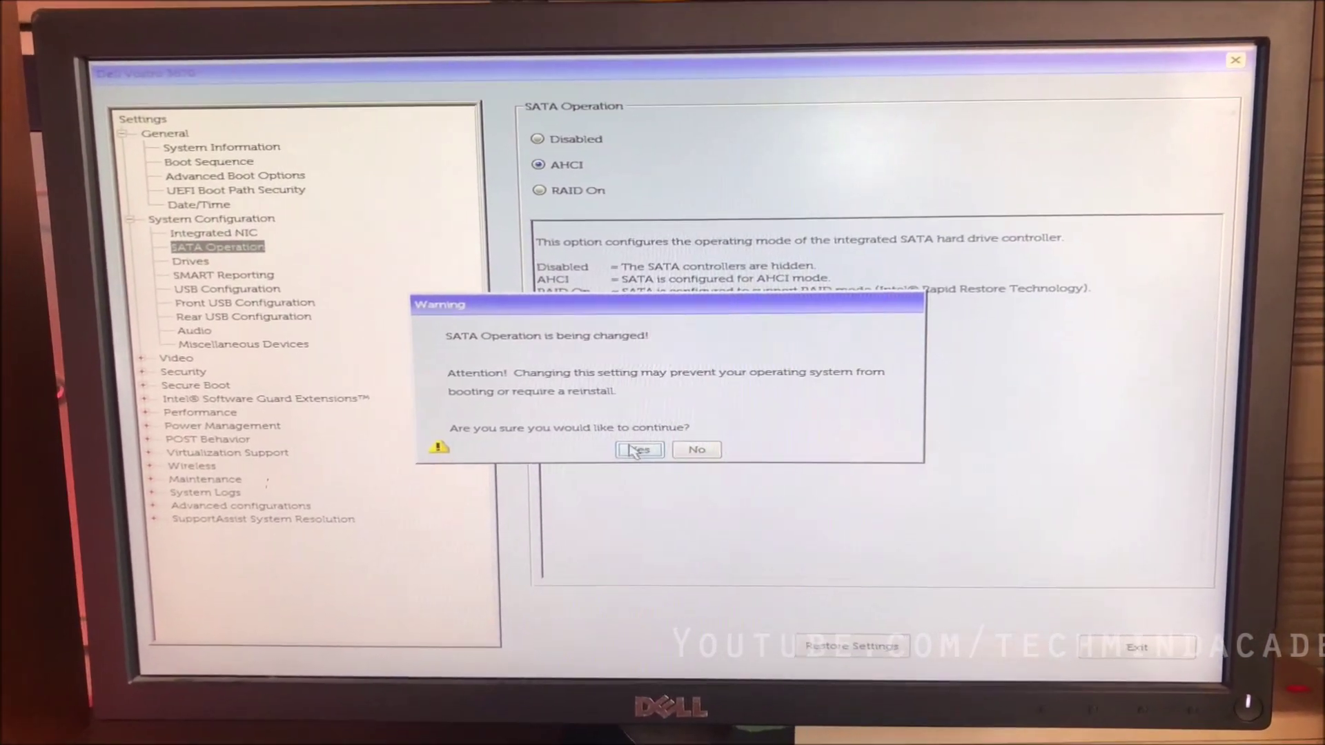
pyautogui.click(605, 478)
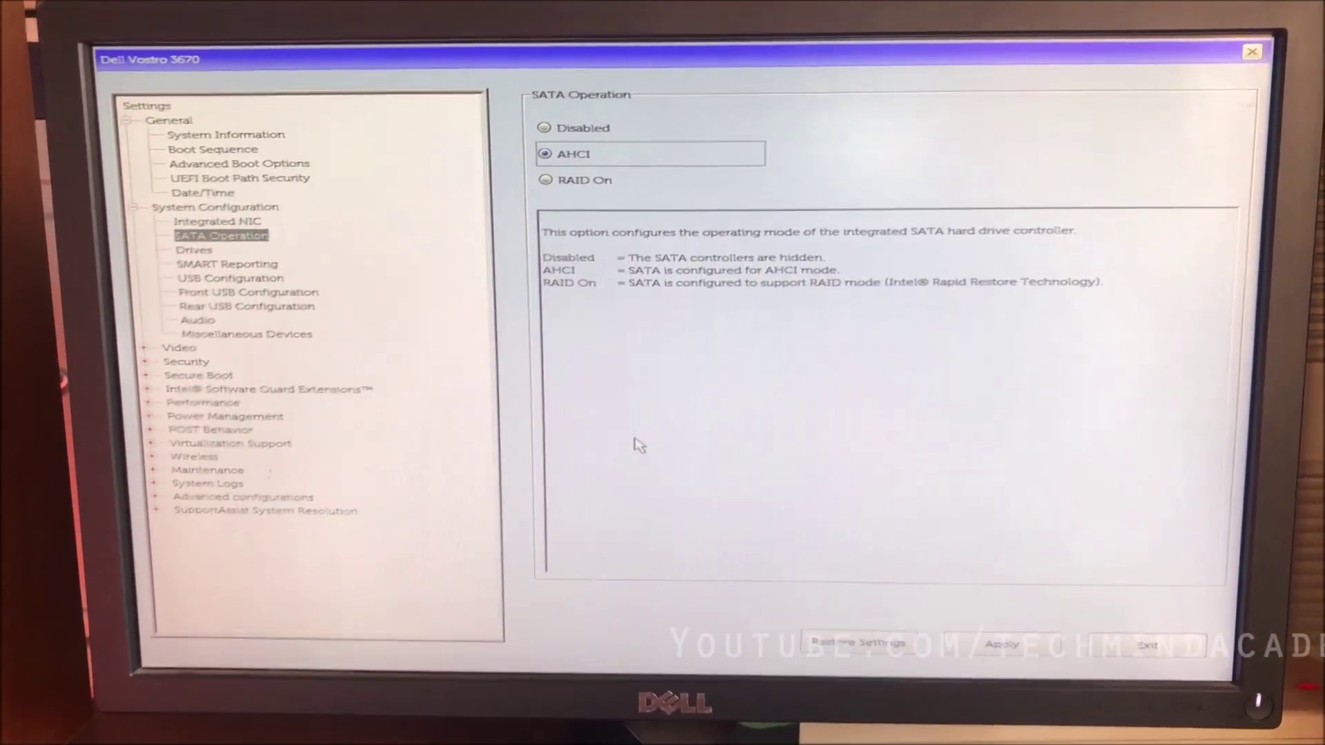
pyautogui.click(983, 645)
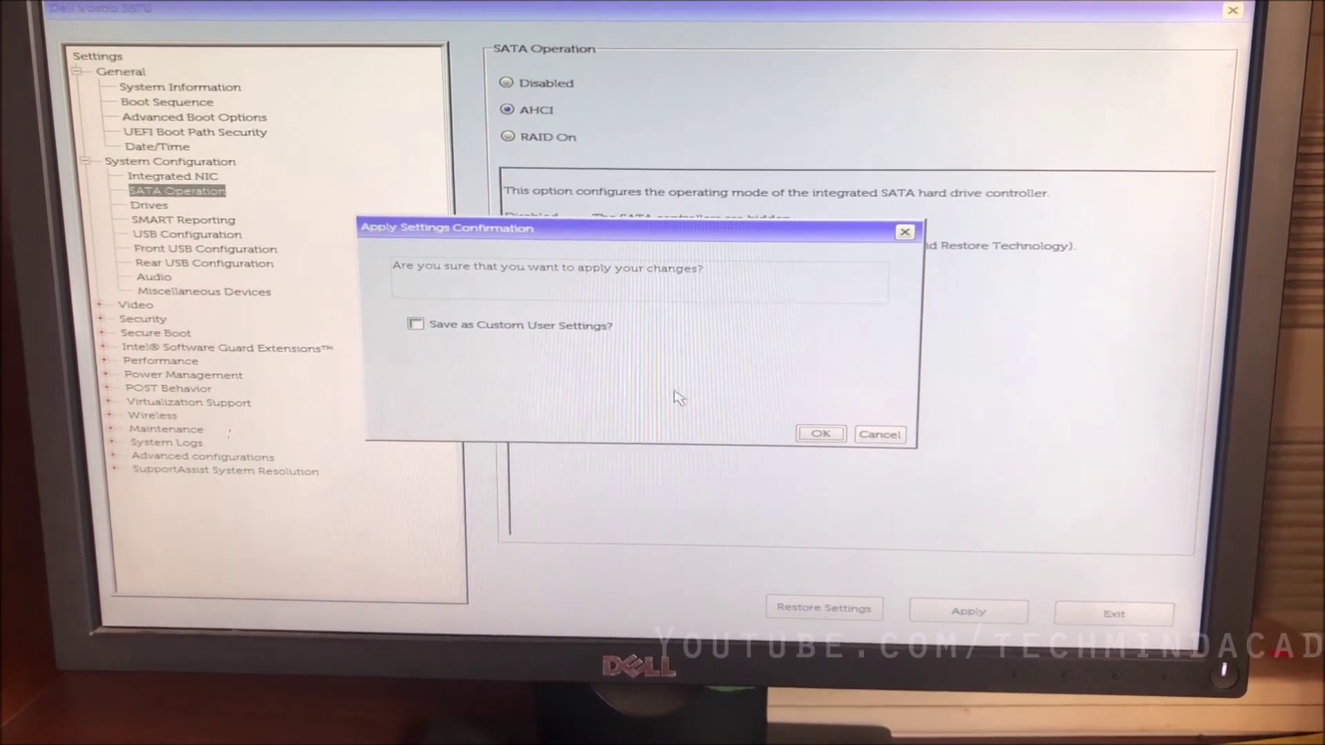
pyautogui.click(835, 428)
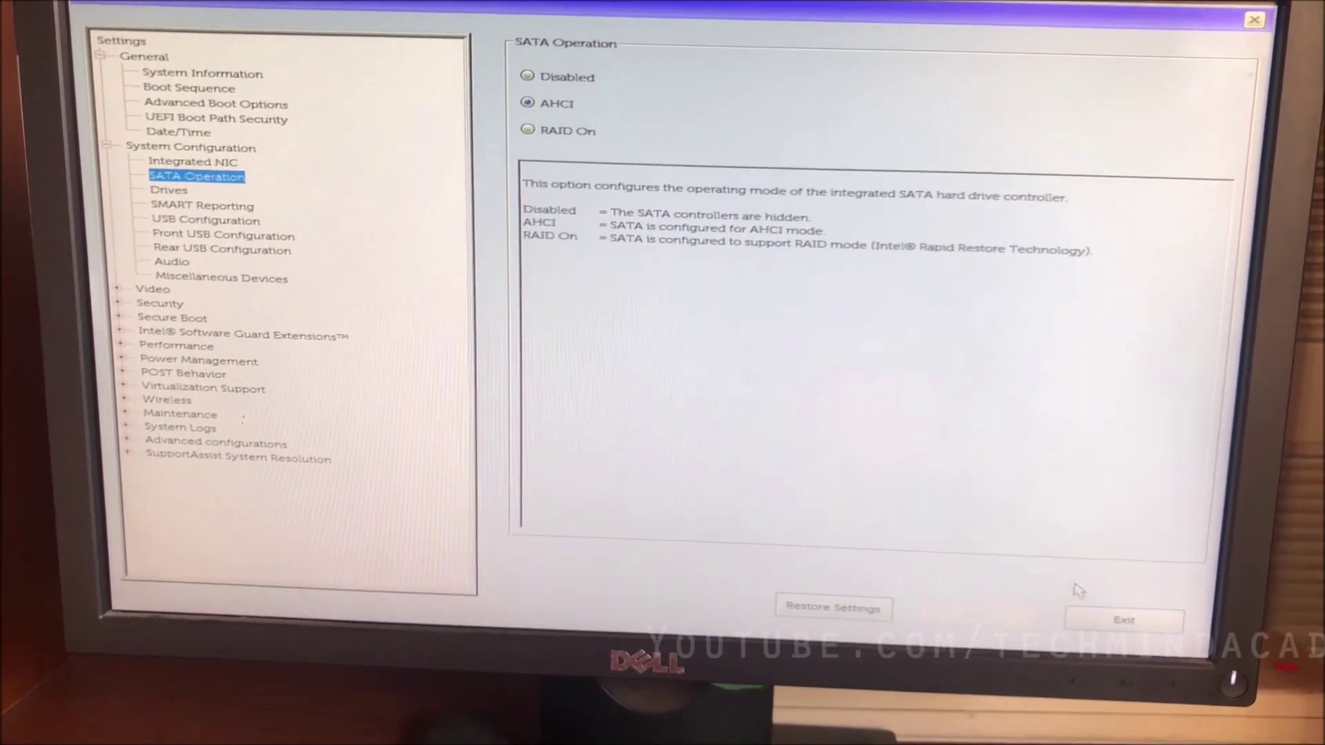